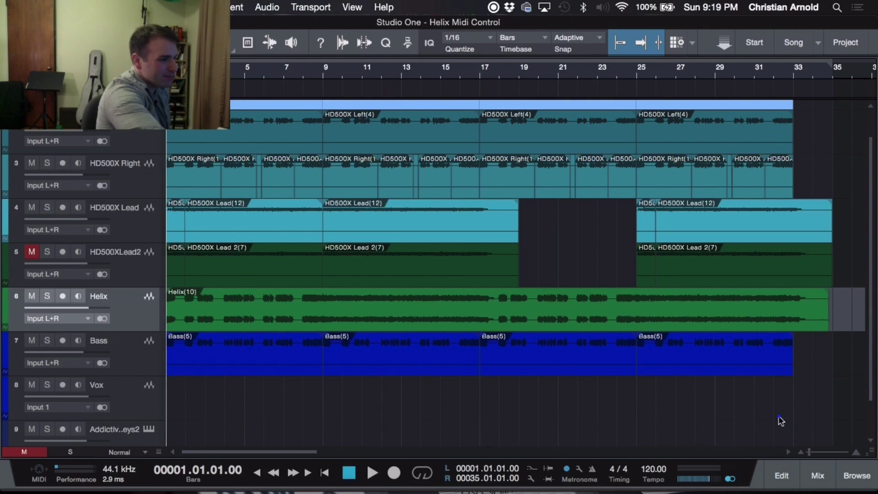
- From the mixer's External devices list, start adding a new generic MIDI control surface
{"action": "left_click", "coordinate": [817, 476]}
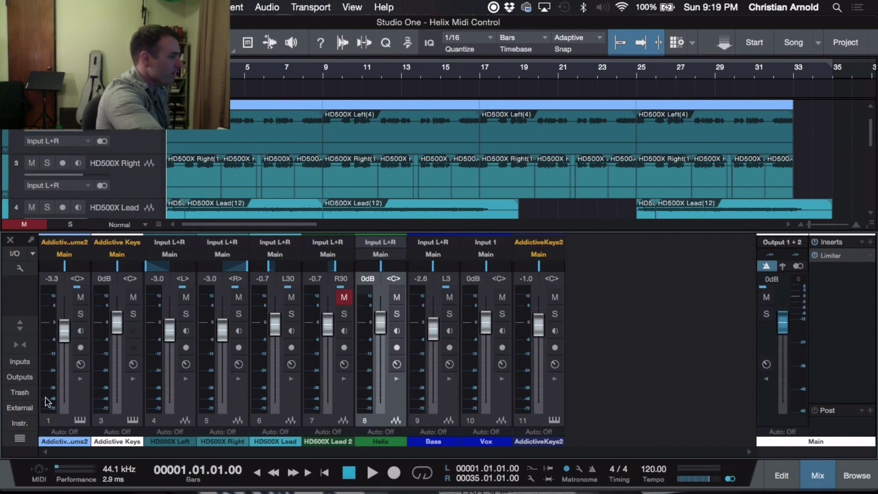
{"action": "left_click", "coordinate": [30, 407]}
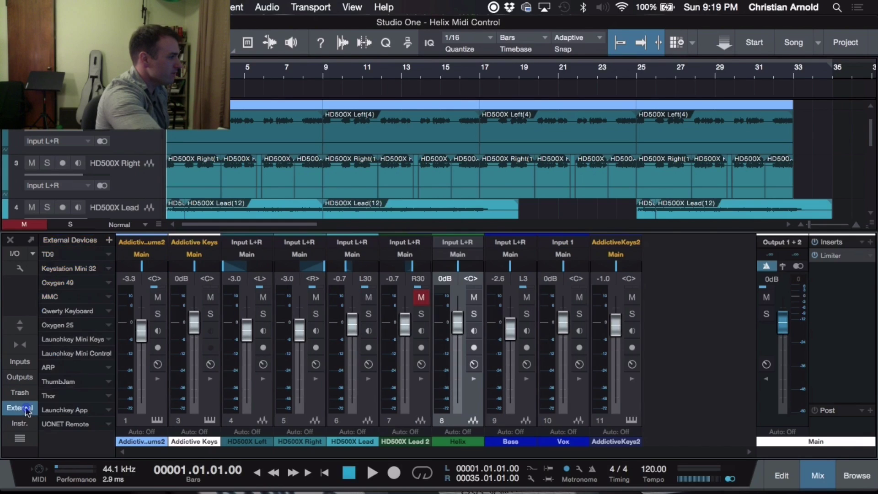
{"action": "left_click", "coordinate": [109, 240]}
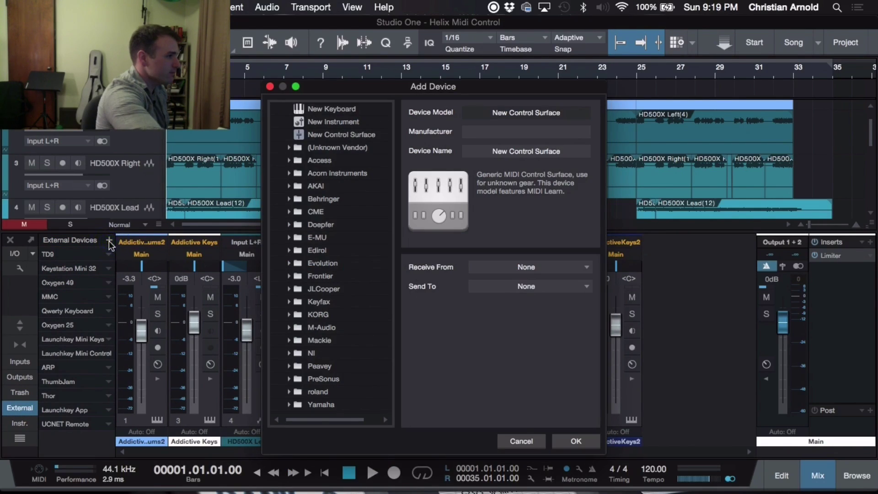
{"action": "left_click", "coordinate": [342, 133]}
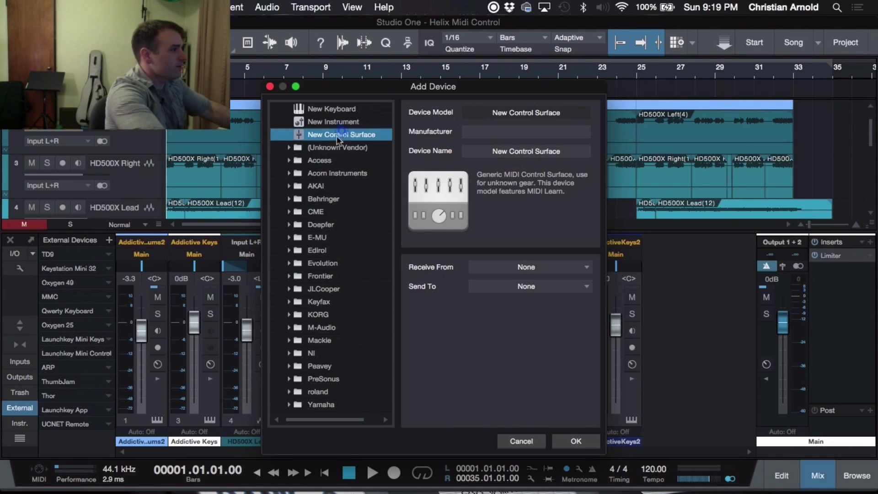
- Name the surface 'Helix', set Receive From and Send To to HELIX, and confirm
{"action": "left_click", "coordinate": [497, 150]}
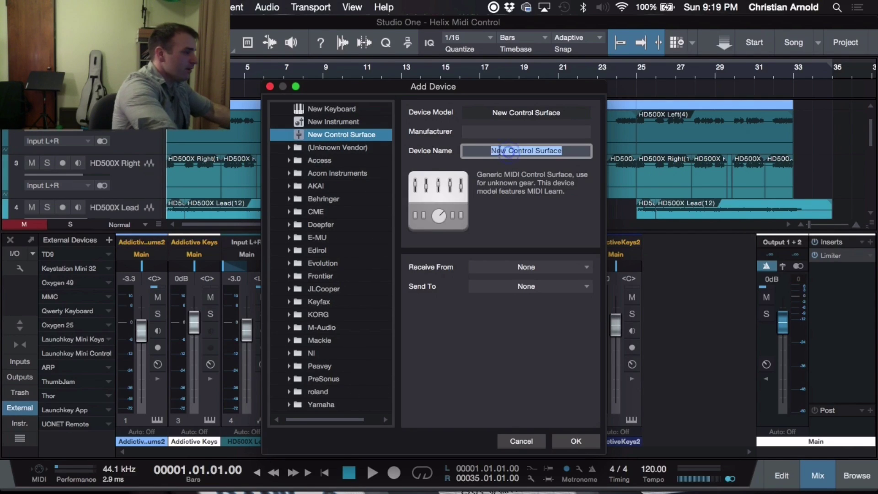
{"action": "type", "text": "Helix"}
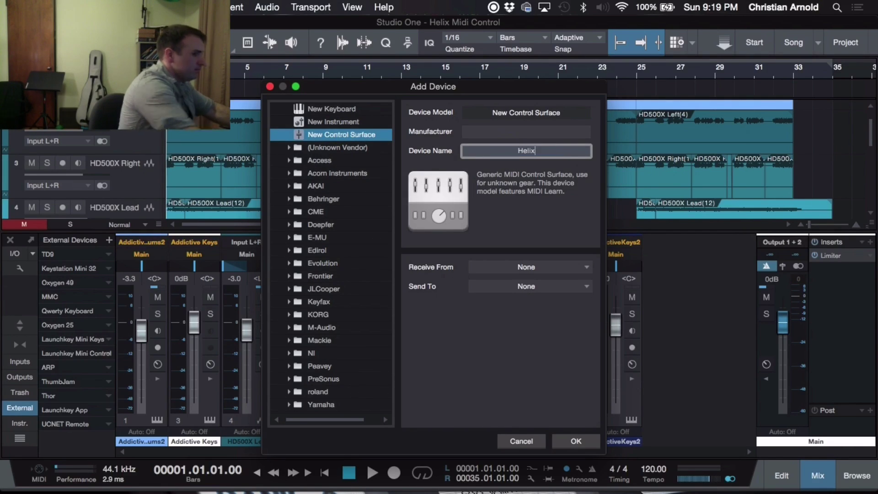
{"action": "key", "text": "Return"}
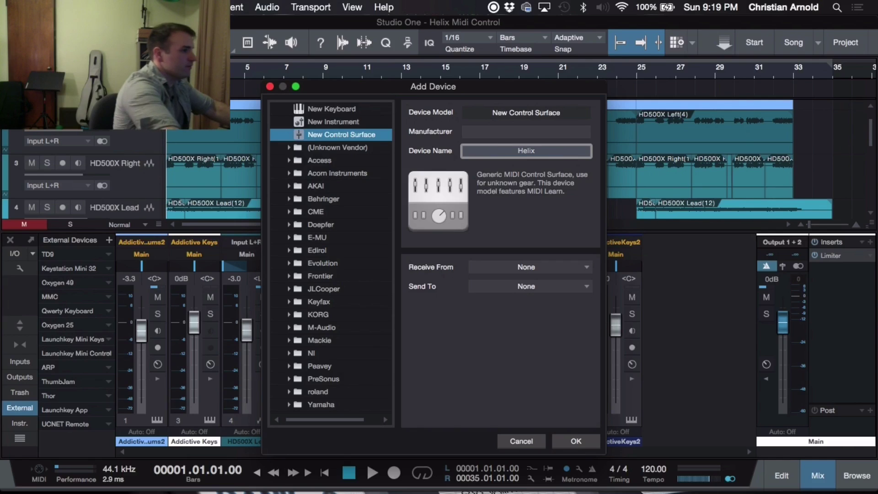
{"action": "left_click", "coordinate": [517, 269]}
{"action": "left_click", "coordinate": [514, 330]}
{"action": "left_click", "coordinate": [529, 285]}
{"action": "left_click", "coordinate": [525, 350]}
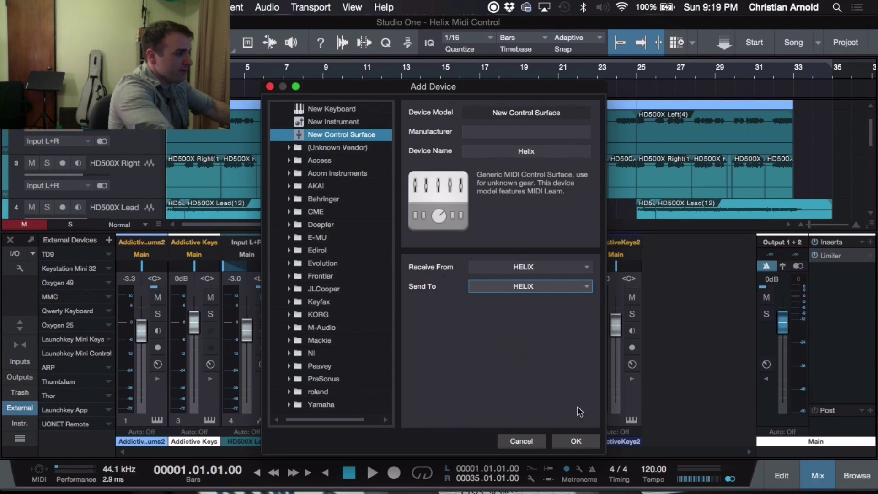
{"action": "left_click", "coordinate": [577, 442]}
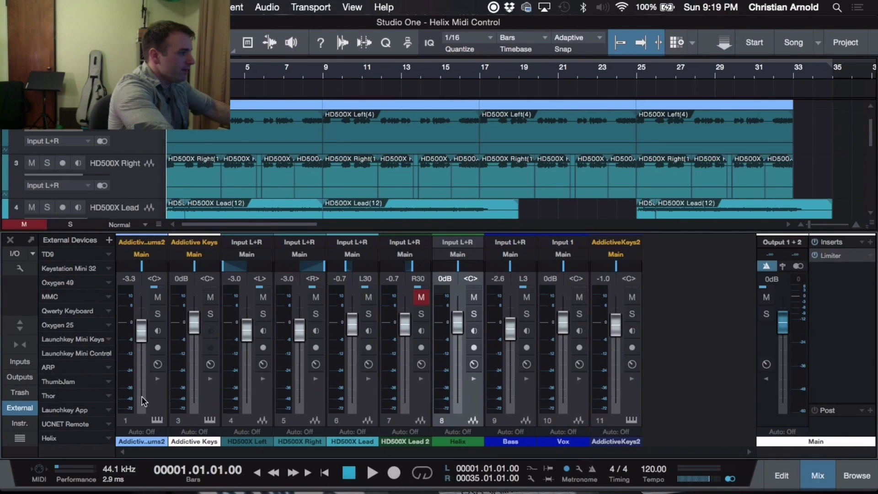
- Open the Helix device's editor from its options menu and drag the window larger
{"action": "left_click", "coordinate": [109, 439]}
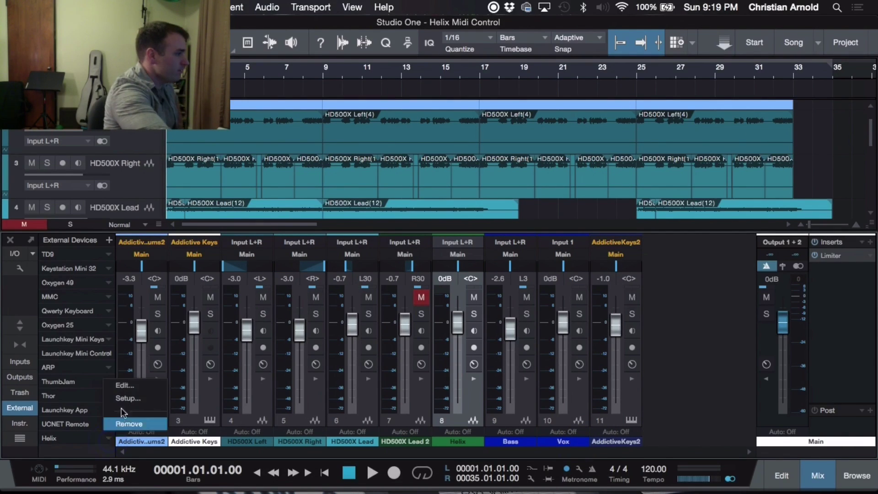
{"action": "left_click", "coordinate": [123, 385]}
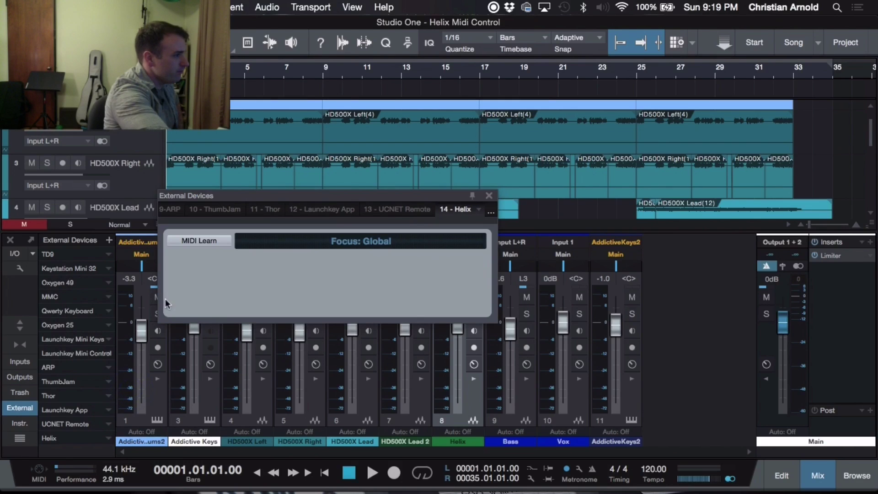
{"action": "left_click_drag", "start_coordinate": [497, 326], "coordinate": [533, 363]}
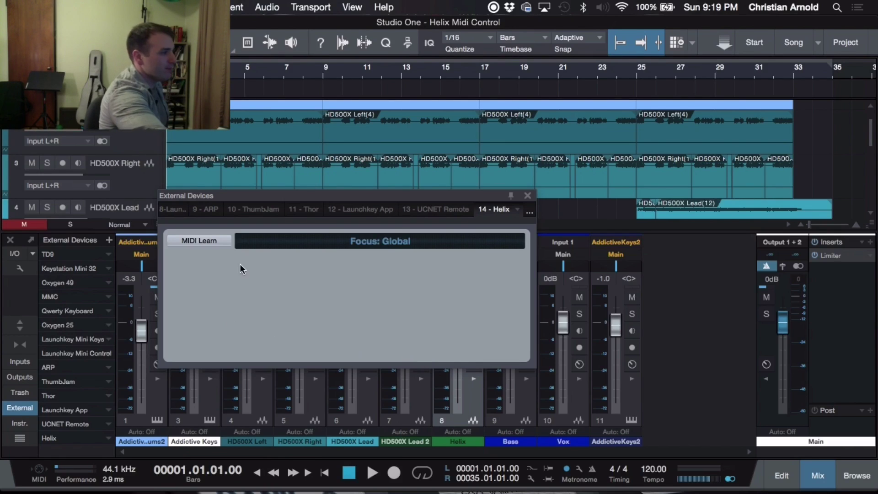
- MIDI-learn two Helix switches as CC 0 and CC 1, making Control1 a Button (on/off)
{"action": "left_click", "coordinate": [207, 241]}
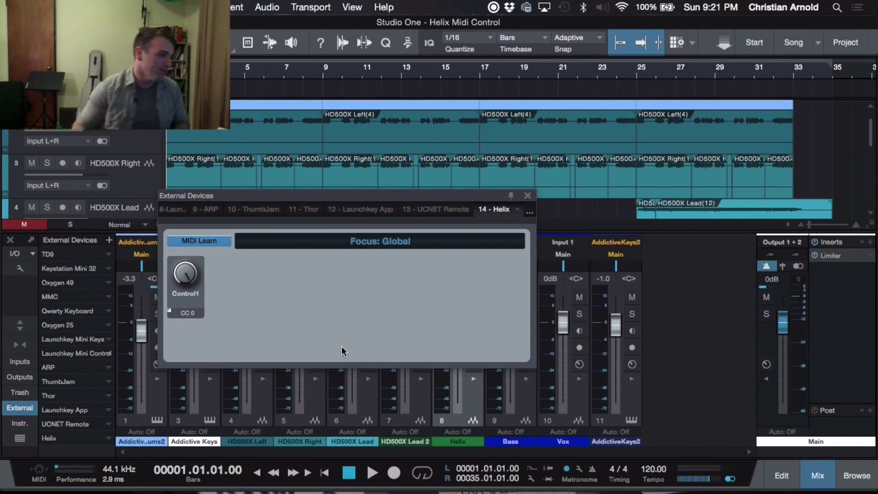
{"action": "right_click", "coordinate": [197, 304]}
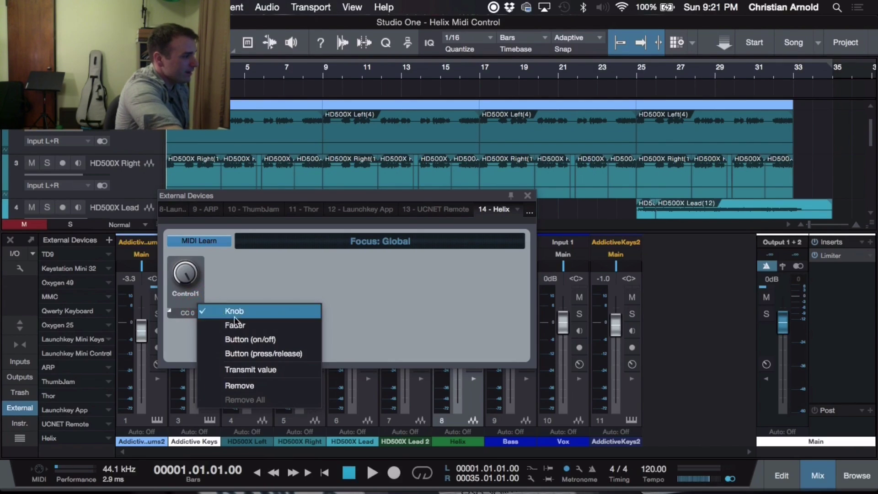
{"action": "left_click", "coordinate": [241, 341]}
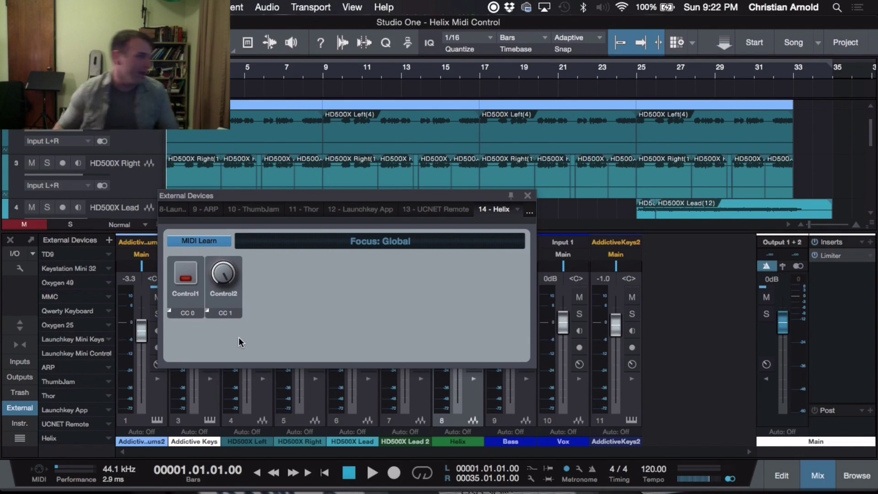
- Make Control2 and the newly learned Control3 (CC 2) both Button (on/off) controls
{"action": "right_click", "coordinate": [236, 303]}
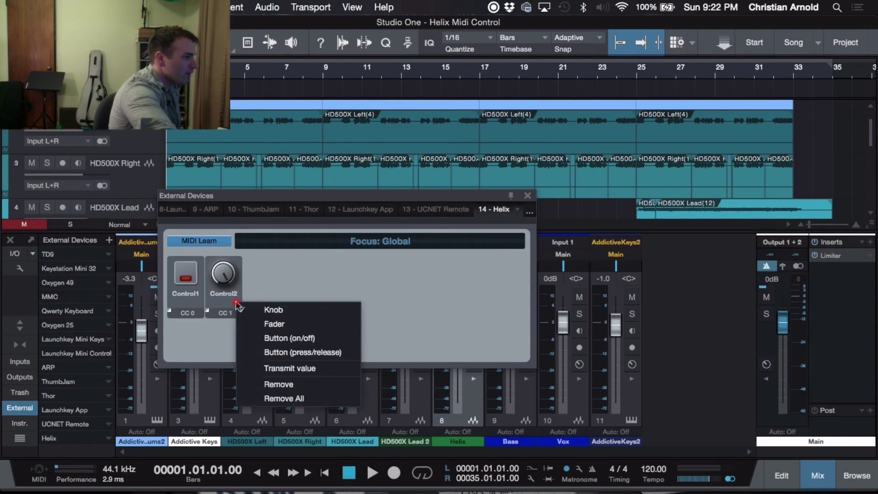
{"action": "left_click", "coordinate": [272, 338]}
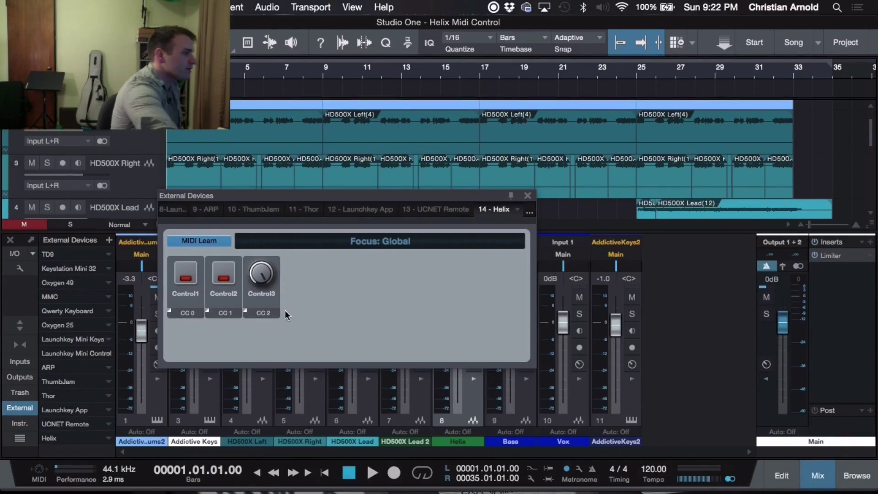
{"action": "right_click", "coordinate": [276, 308]}
{"action": "left_click", "coordinate": [307, 343]}
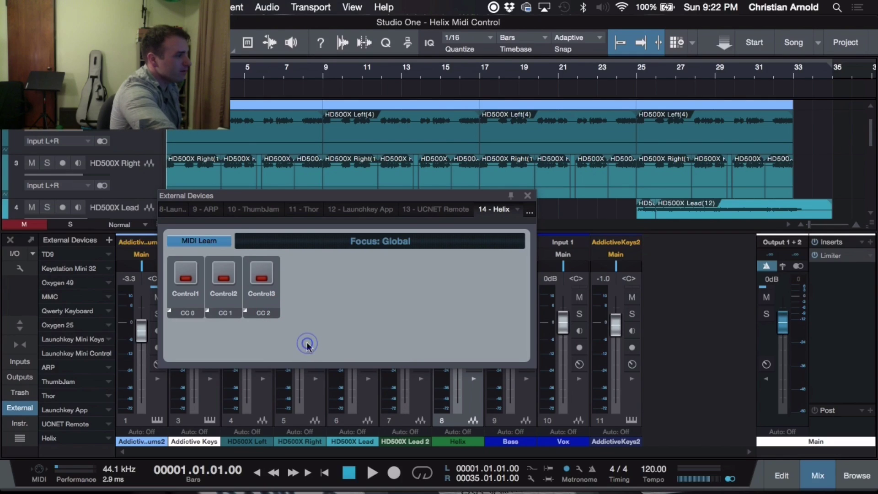
- Assign the Transport > Record command to Control1 (CC 0), found by searching 'reco'
{"action": "right_click", "coordinate": [193, 309]}
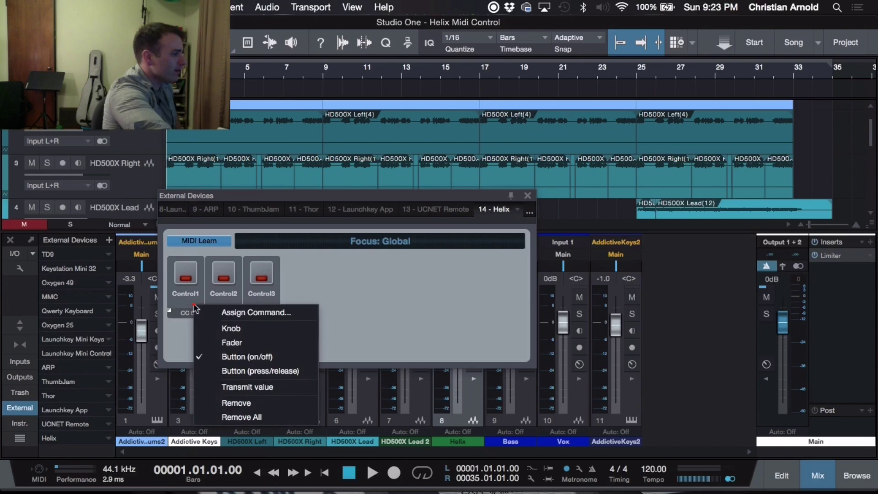
{"action": "left_click", "coordinate": [215, 315]}
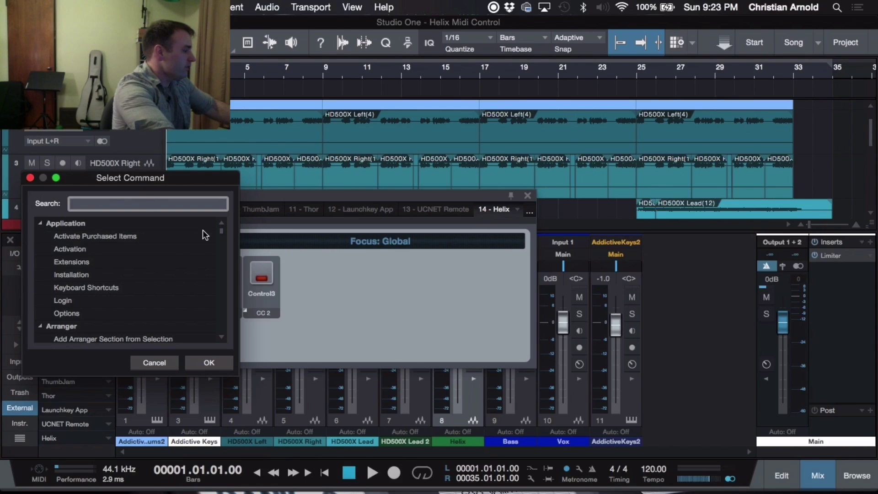
{"action": "type", "text": "re"}
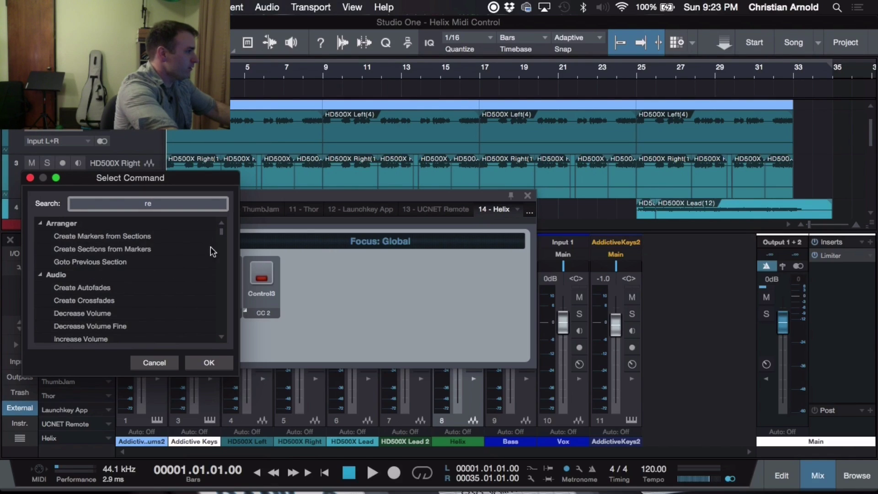
{"action": "type", "text": "cor"}
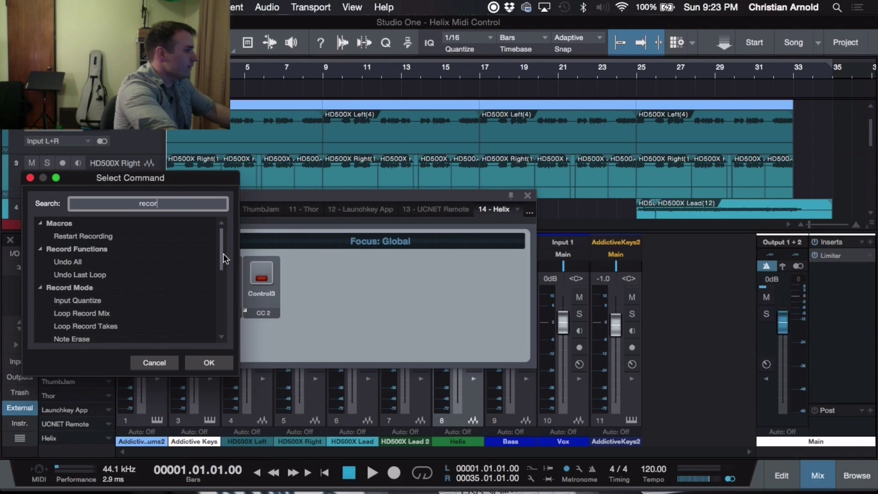
{"action": "left_click_drag", "start_coordinate": [224, 259], "coordinate": [216, 325]}
{"action": "left_click", "coordinate": [76, 286]}
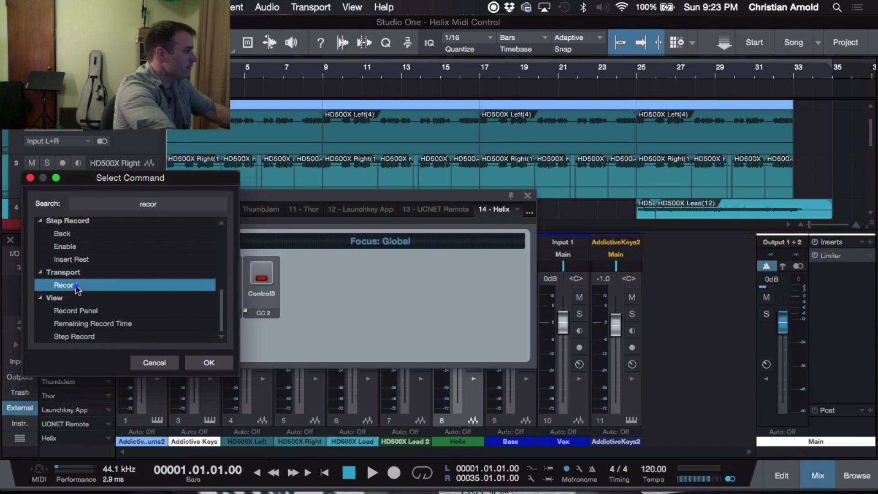
{"action": "left_click", "coordinate": [205, 363]}
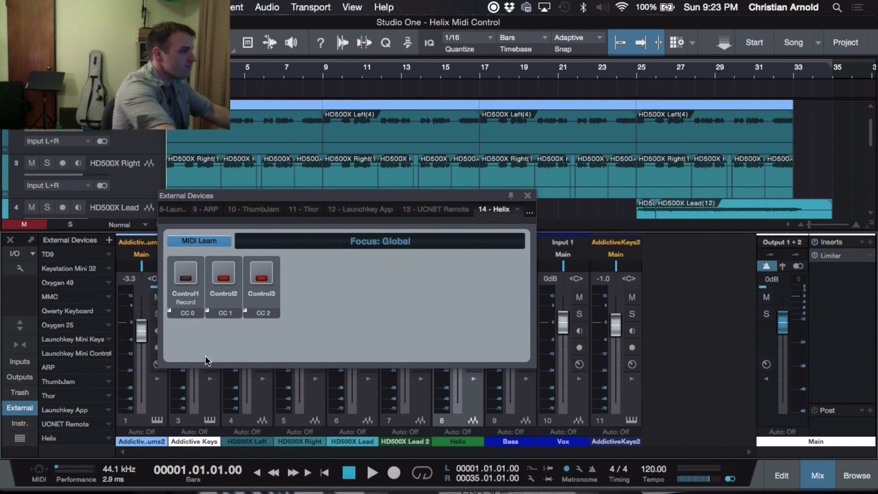
- Assign the Transport > Start command to Control2 (CC 1), found by searching 'star'
{"action": "right_click", "coordinate": [232, 301]}
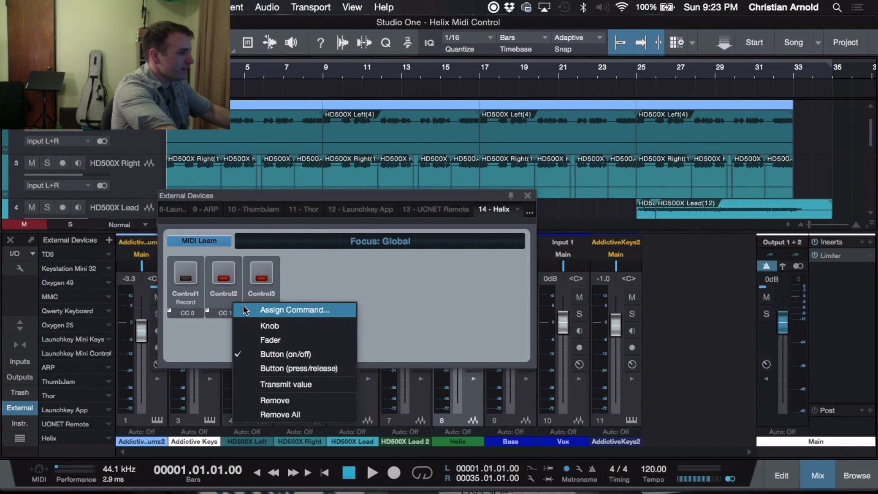
{"action": "left_click", "coordinate": [245, 310]}
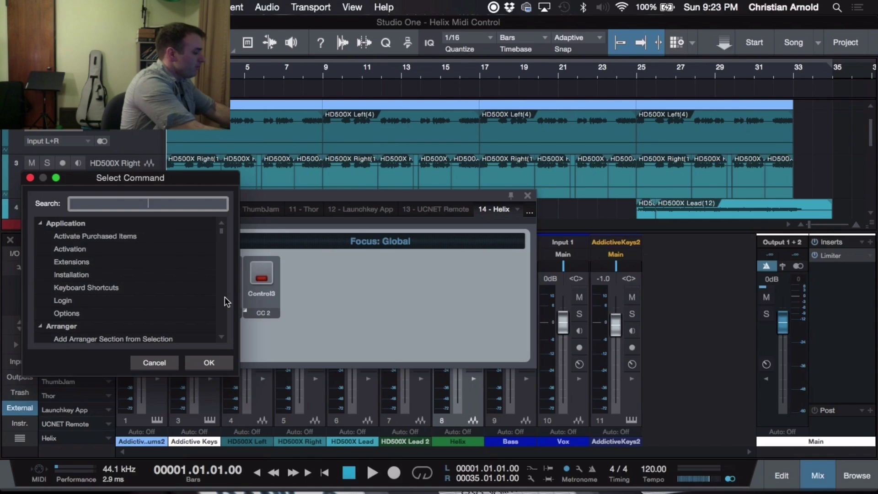
{"action": "type", "text": "start"}
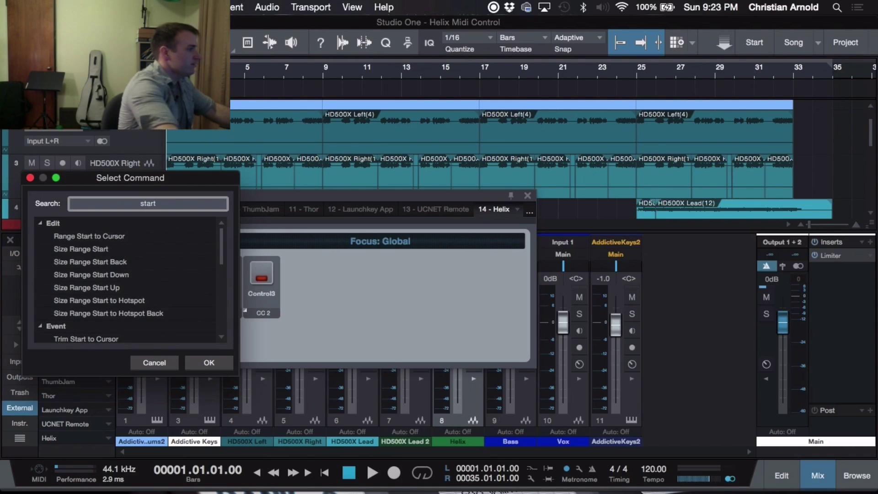
{"action": "left_click_drag", "start_coordinate": [223, 246], "coordinate": [213, 309]}
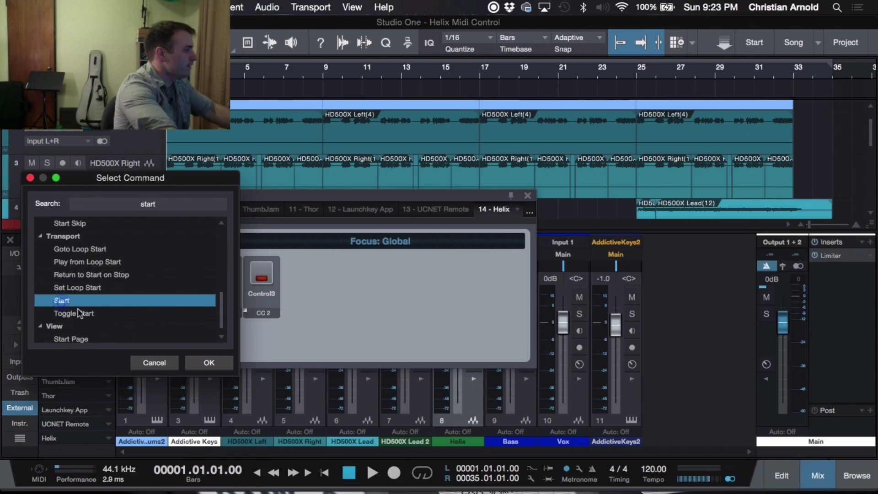
{"action": "left_click", "coordinate": [203, 364]}
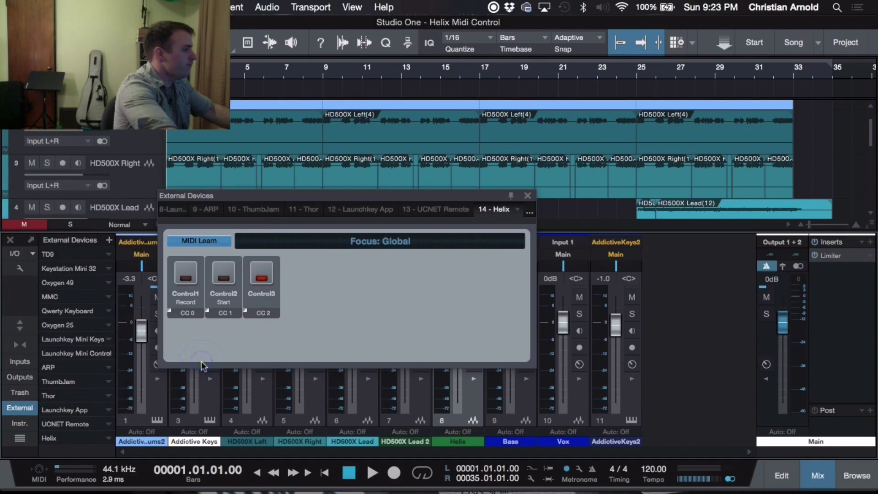
- Assign the Transport > Stop command to Control3 (CC 2), found by searching 'stop'
{"action": "right_click", "coordinate": [265, 304]}
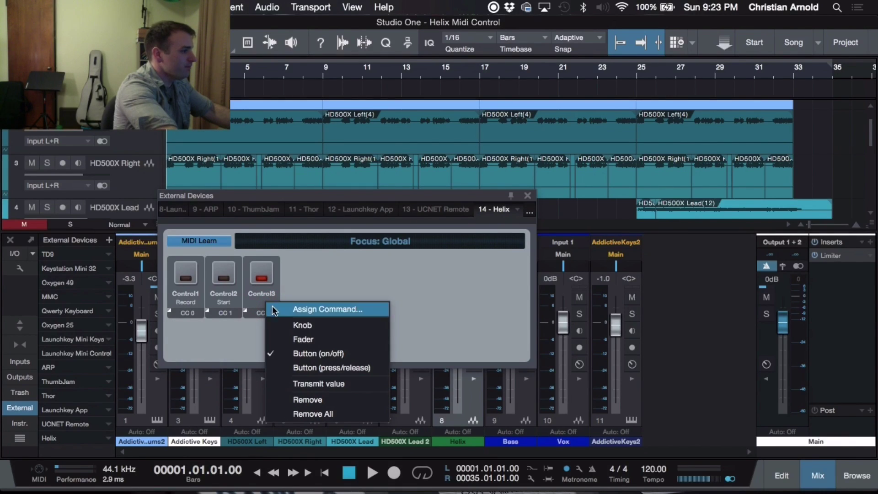
{"action": "left_click", "coordinate": [296, 311]}
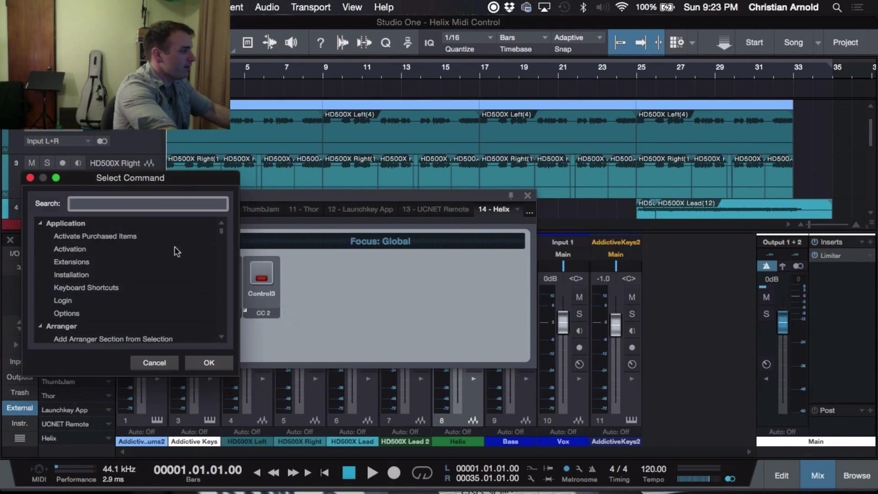
{"action": "type", "text": "stop"}
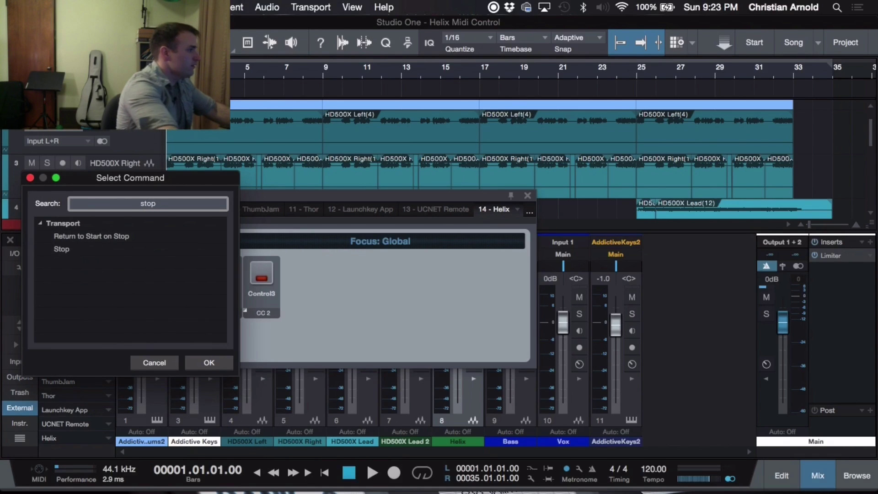
{"action": "left_click", "coordinate": [90, 251]}
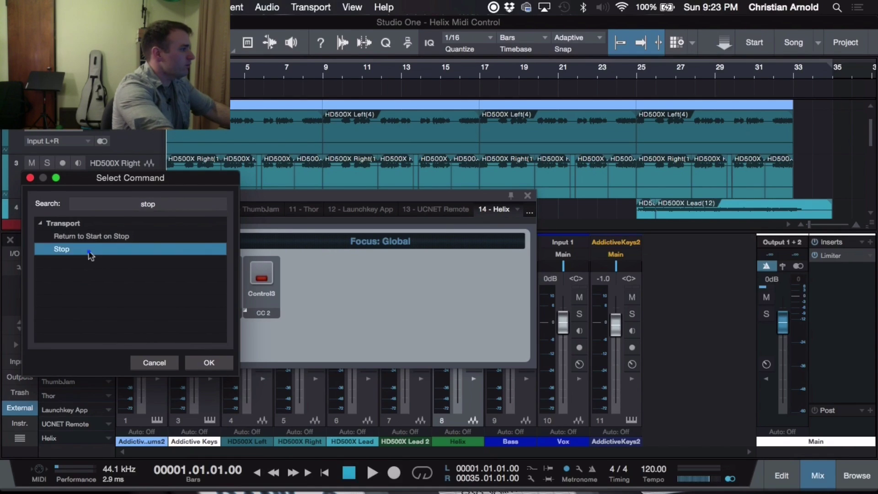
{"action": "left_click", "coordinate": [209, 363]}
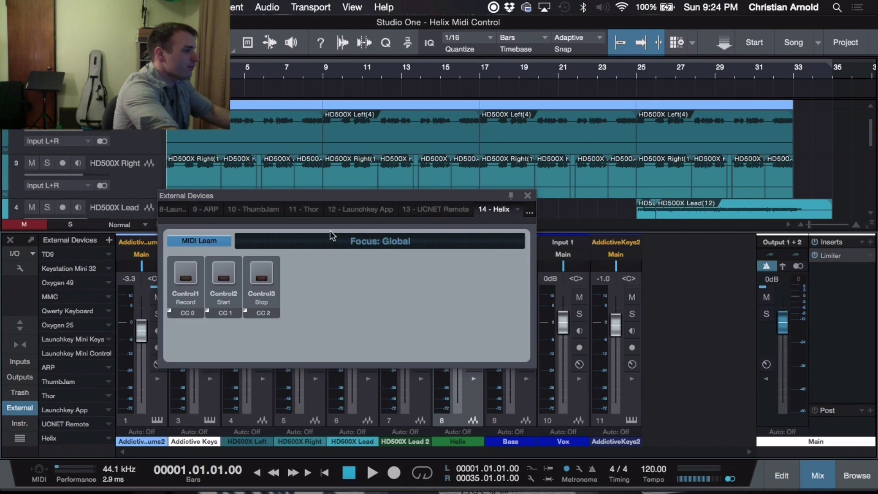
- Close the Helix device editor and hide the mixer to reveal the arrangement tracks
{"action": "left_click", "coordinate": [527, 195]}
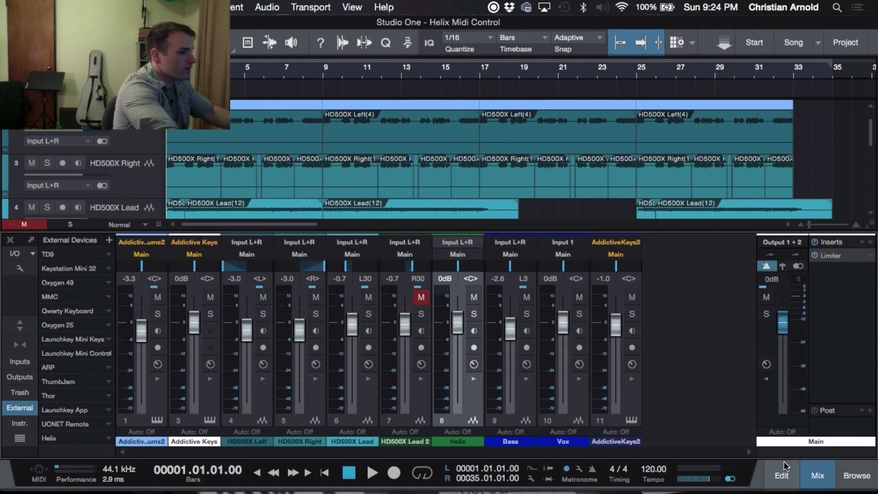
{"action": "left_click", "coordinate": [818, 476]}
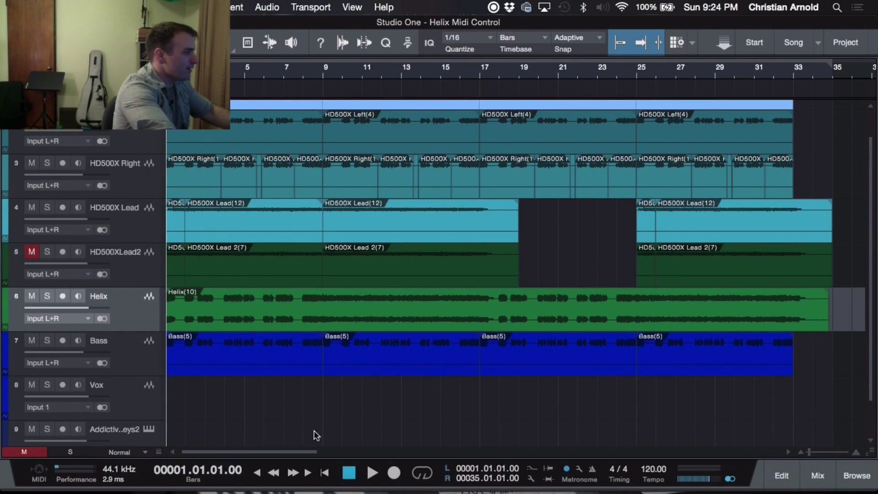
{"action": "scroll", "coordinate": [347, 423], "scroll_direction": "down", "scroll_amount": 2}
{"action": "scroll", "coordinate": [351, 419], "scroll_direction": "up", "scroll_amount": 3}
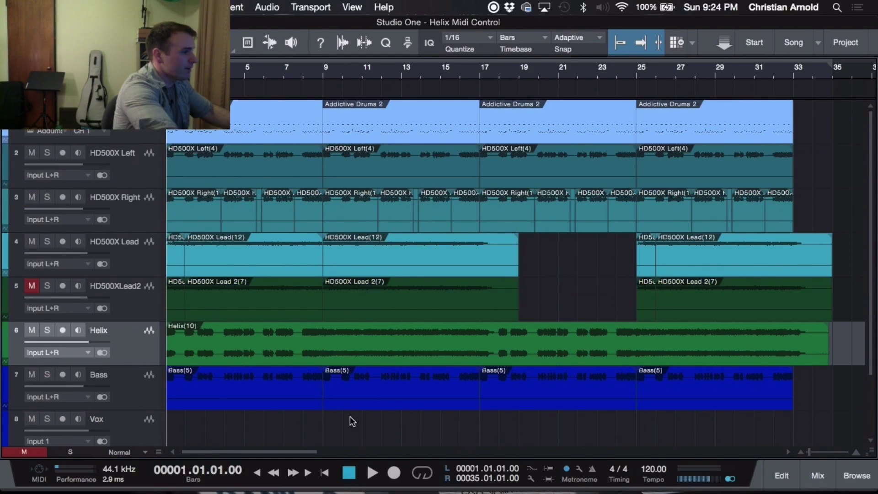